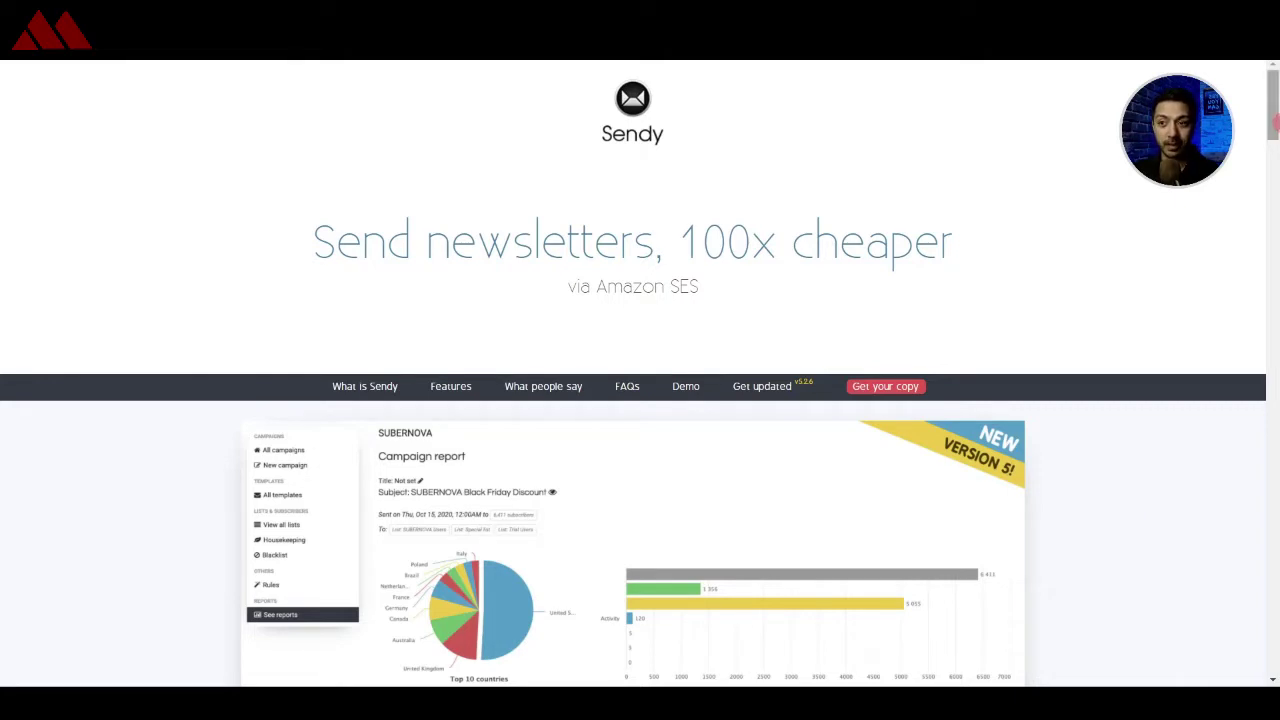
Step: Set the savings calculator slider to 98,085 emails and view the $69 one-time offer
{"action": "left_click_drag", "start_coordinate": [1275, 122], "coordinate": [1275, 202]}
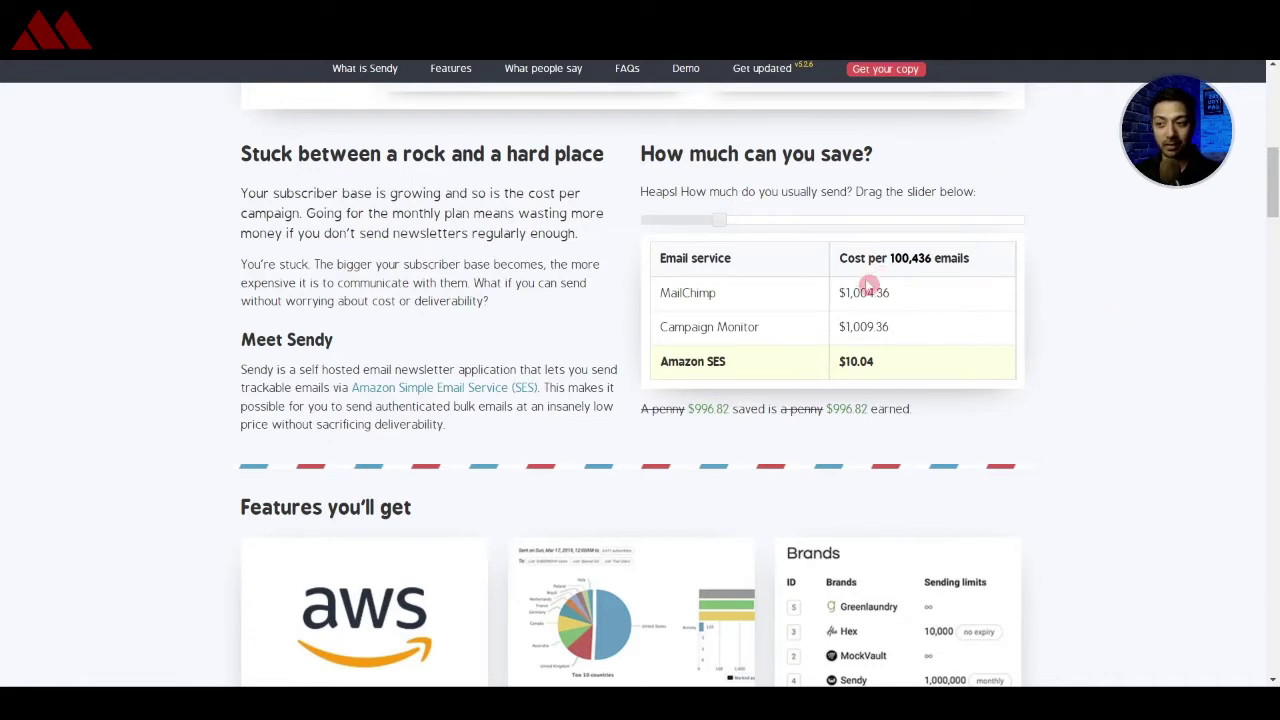
{"action": "left_click_drag", "start_coordinate": [720, 221], "coordinate": [722, 223]}
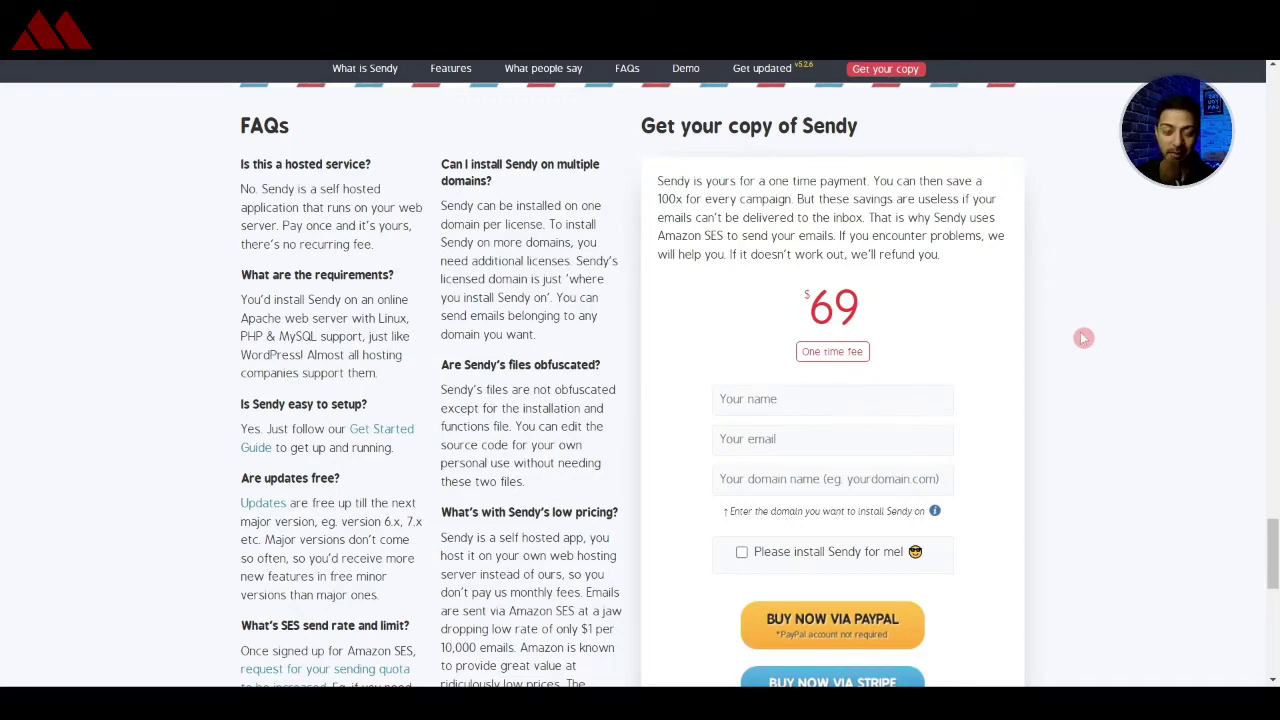
Step: Go to the Sendy Demo login page with credentials prefilled
{"action": "scroll", "coordinate": [749, 399], "scroll_direction": "down", "scroll_amount": 1}
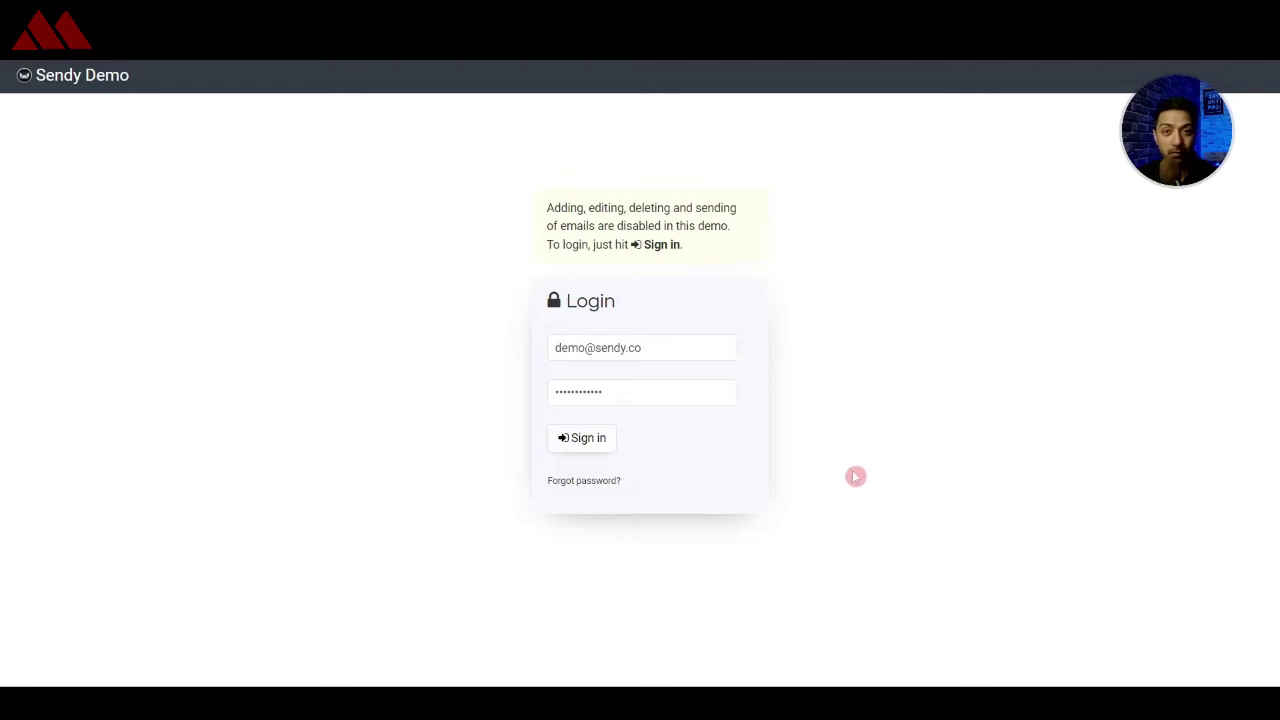
Step: Sign in to the demo and show MockVault's four campaigns with open and click stats
{"action": "left_click", "coordinate": [592, 439]}
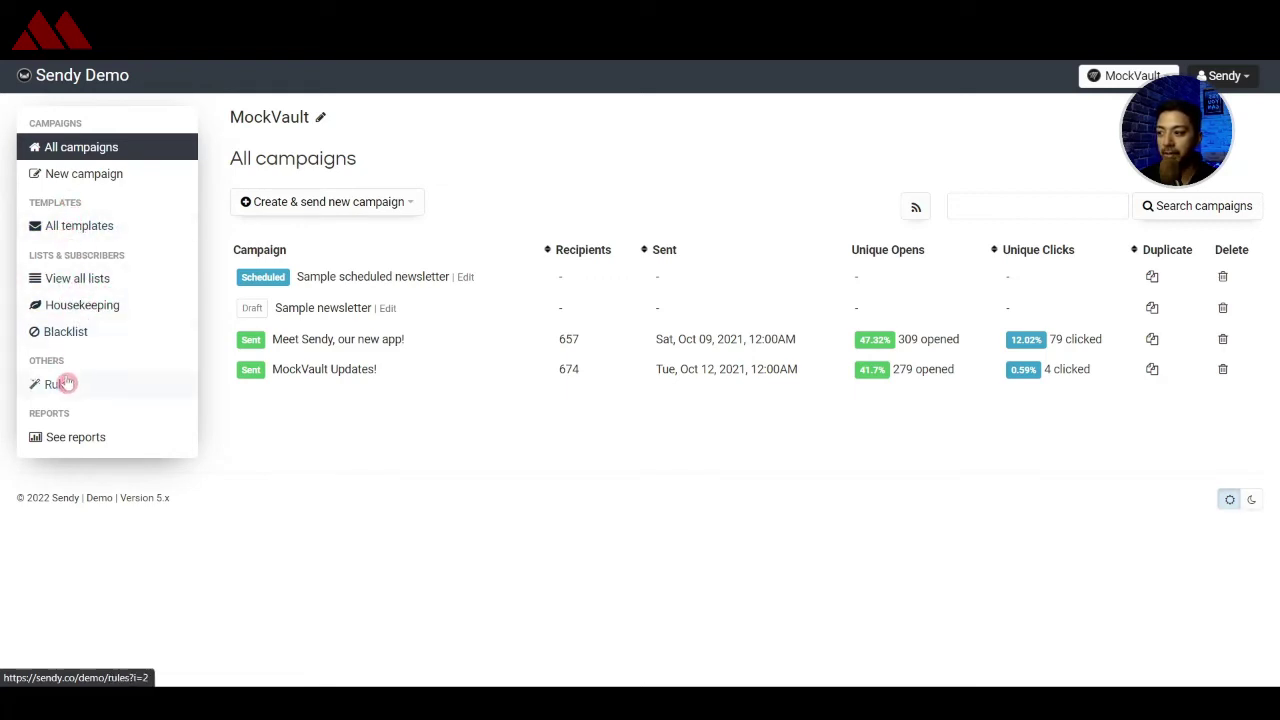
Step: View the campaign reports, then return to the sendy.co homepage
{"action": "left_click", "coordinate": [92, 436]}
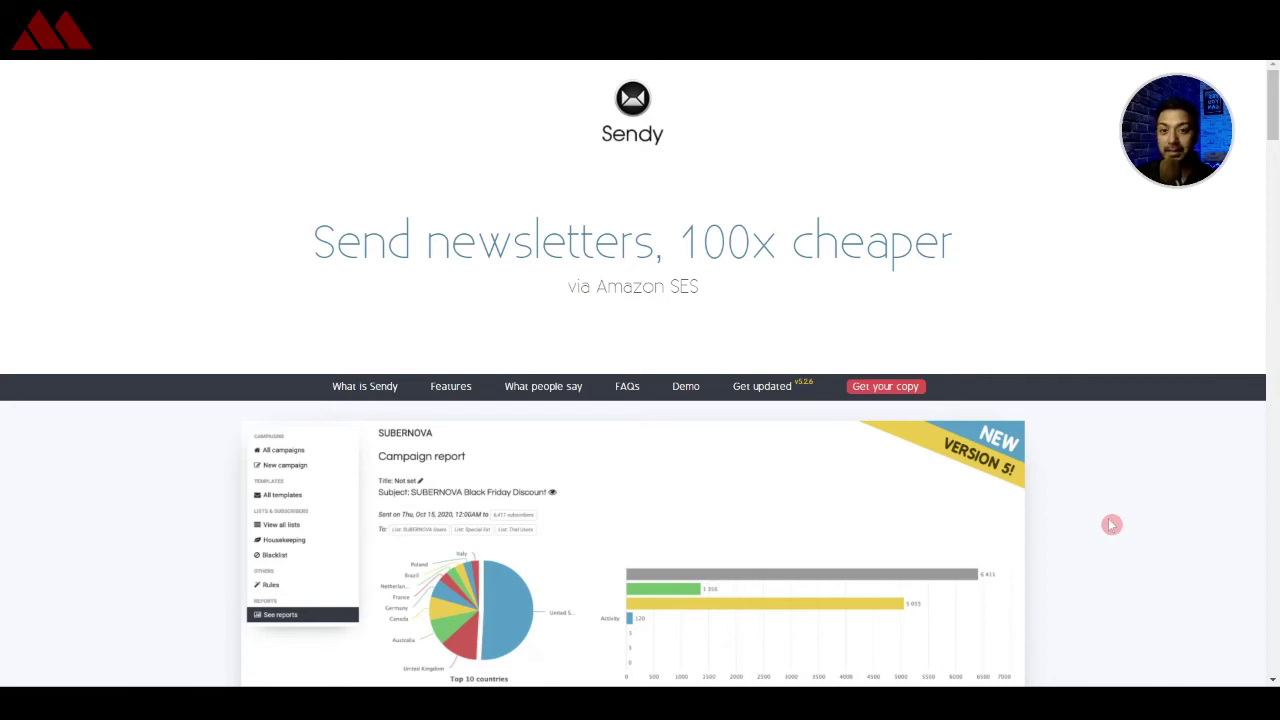
Step: Compare the $148 install-included price with $69, leaving 'Please install Sendy for me!' unticked
{"action": "scroll", "coordinate": [1112, 525], "scroll_direction": "down", "scroll_amount": 15}
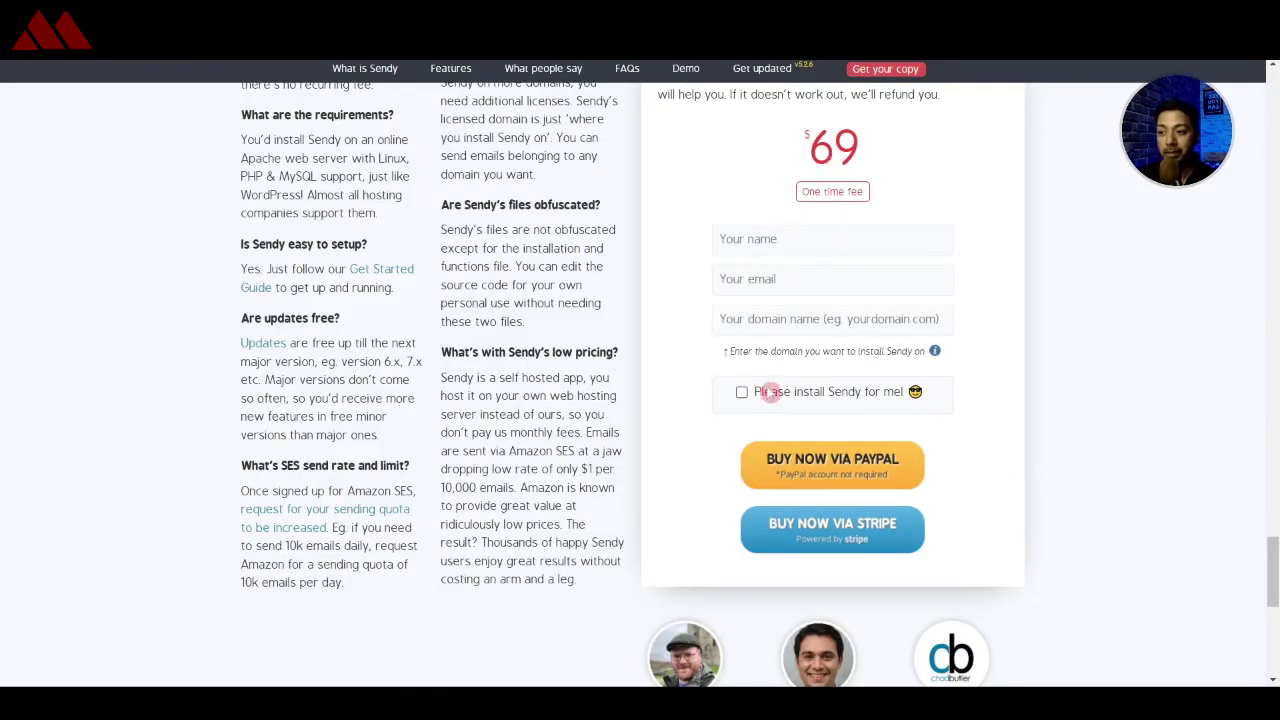
{"action": "left_click", "coordinate": [770, 392]}
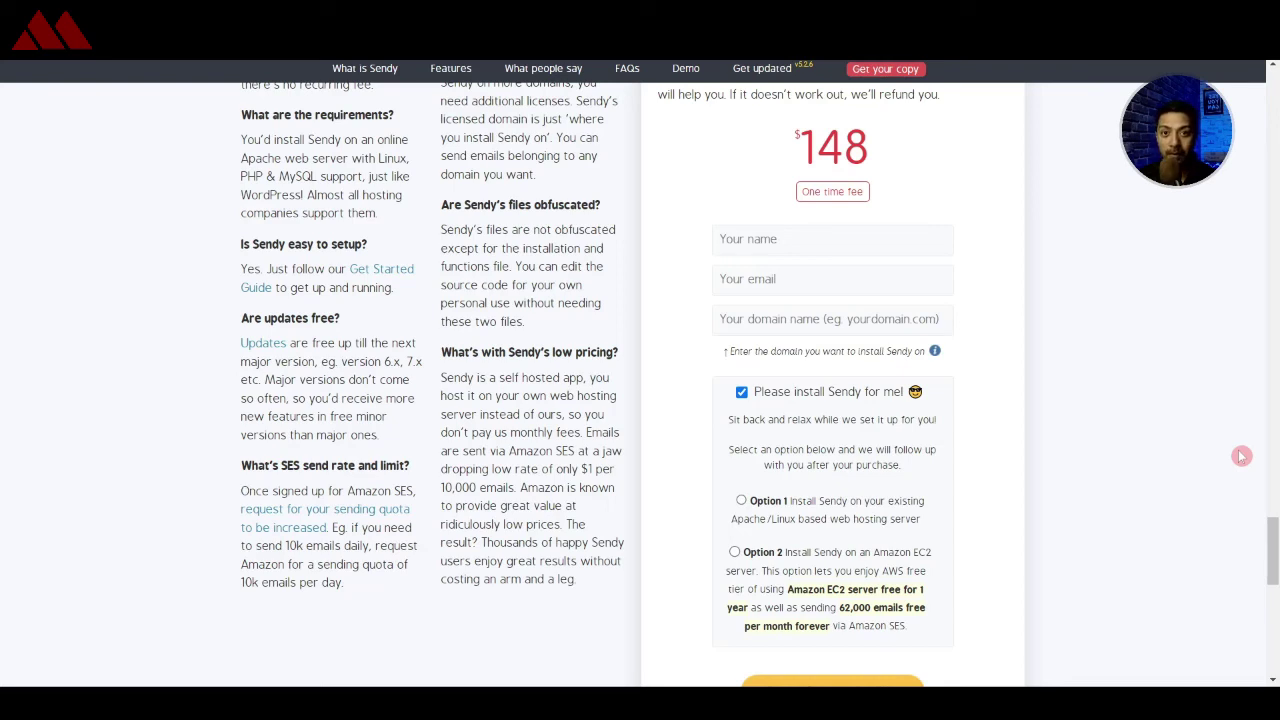
{"action": "left_click", "coordinate": [742, 393]}
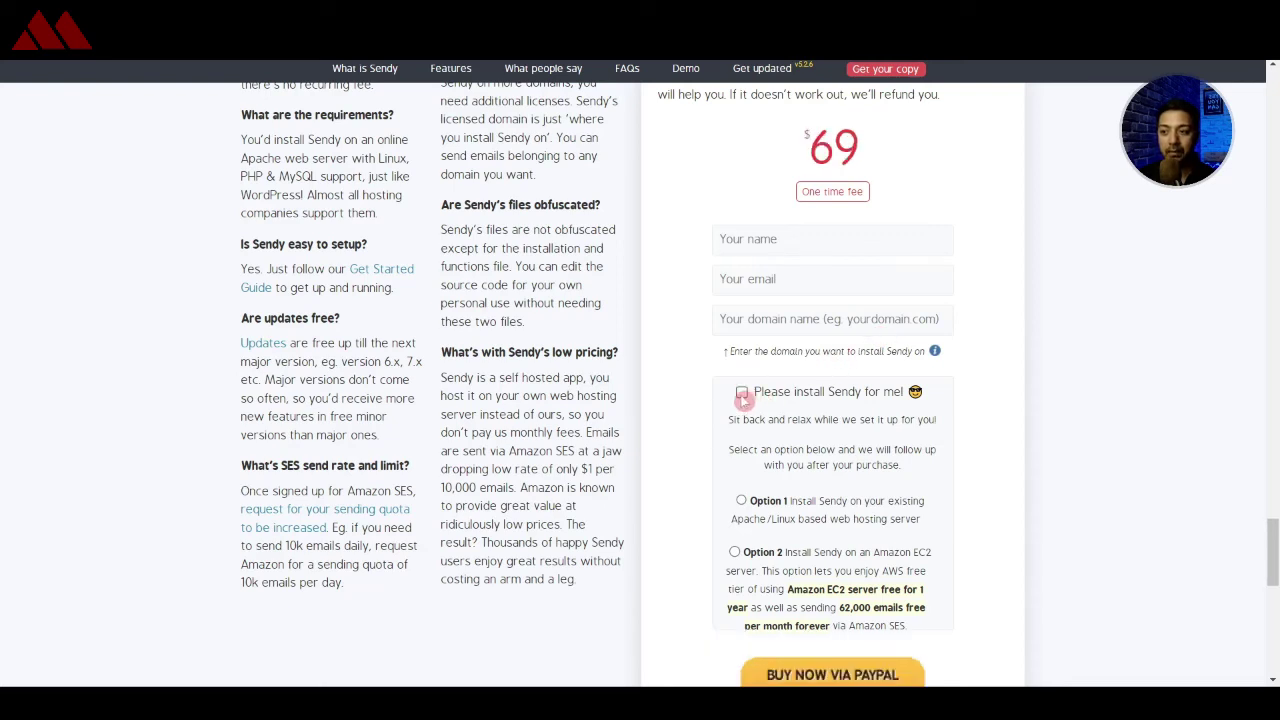